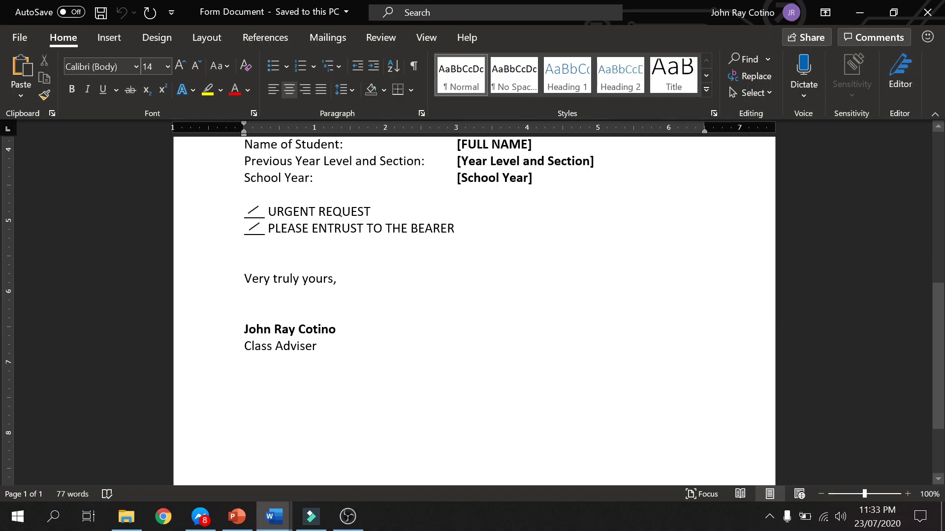
pyautogui.scroll(-1, 473, 310)
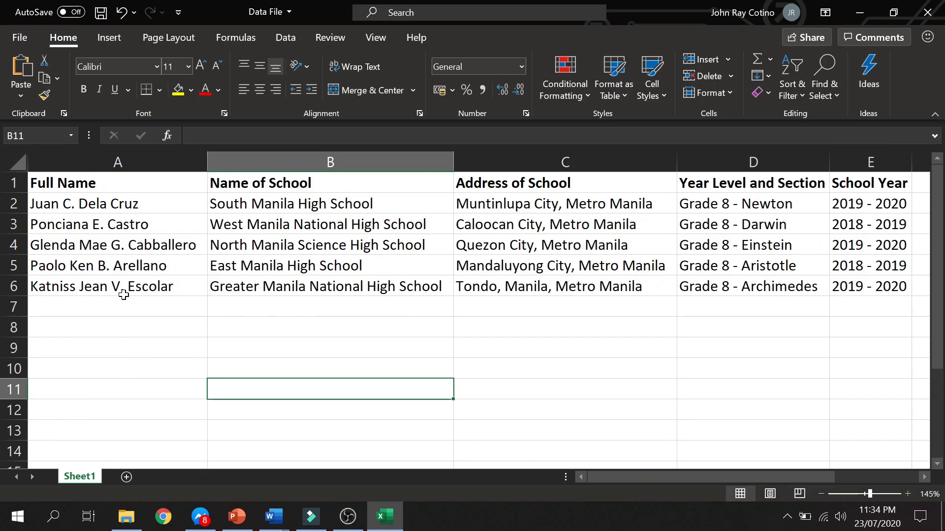
# Step: Look over the data file's column header row, then open the Form Document letter in Word
pyautogui.click(78, 184)
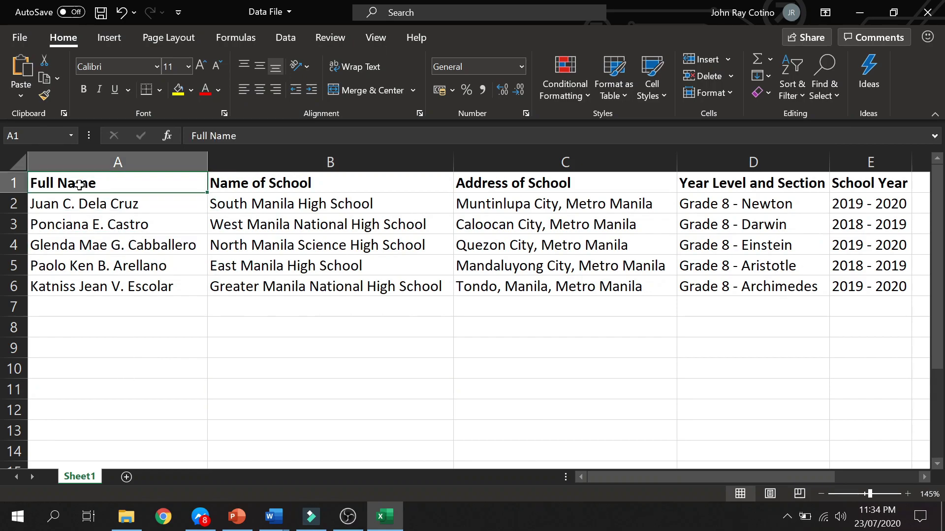
pyautogui.moveTo(119, 184); pyautogui.dragTo(849, 181)
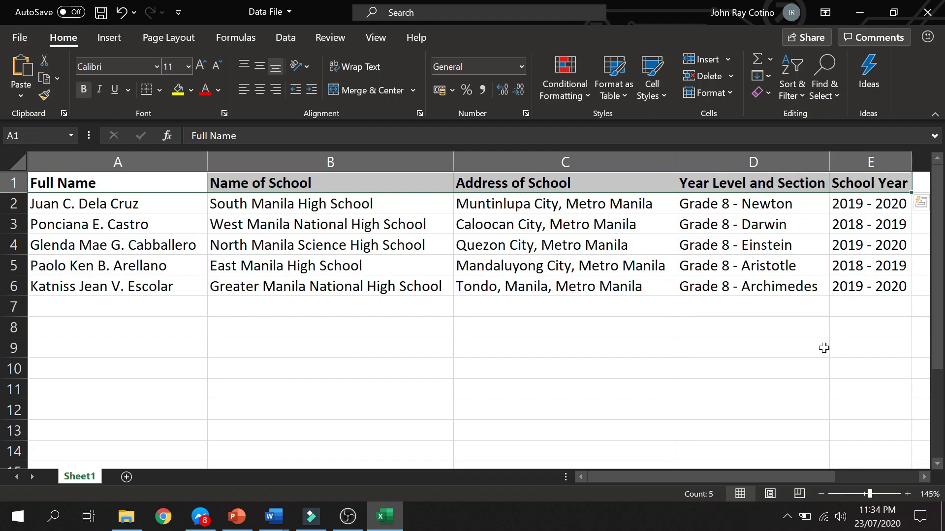
pyautogui.click(882, 365)
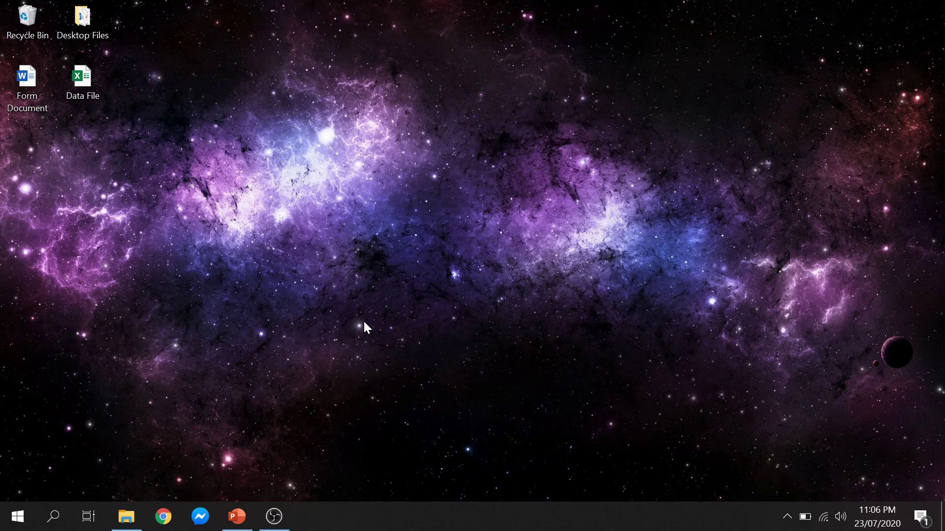
pyautogui.doubleClick(26, 93)
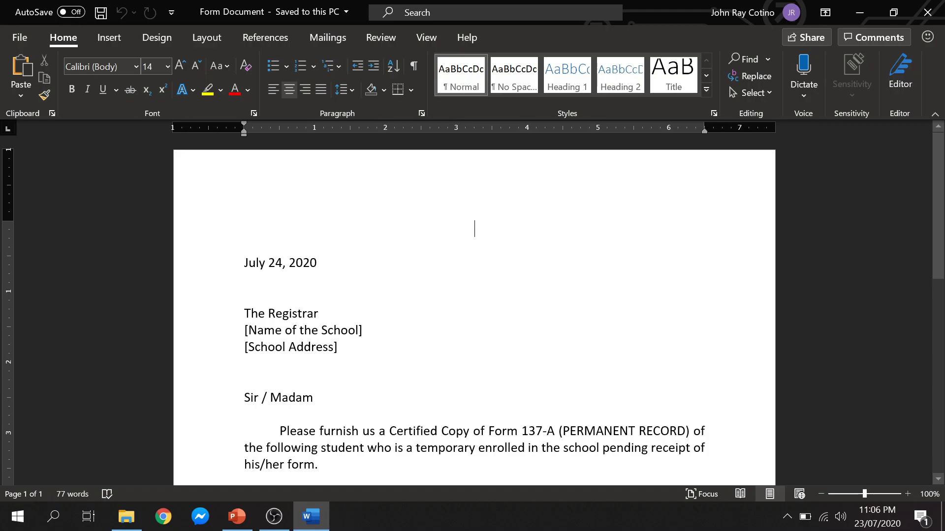
# Step: Start a Letters mail merge and choose Use an Existing List for the recipients
pyautogui.click(332, 37)
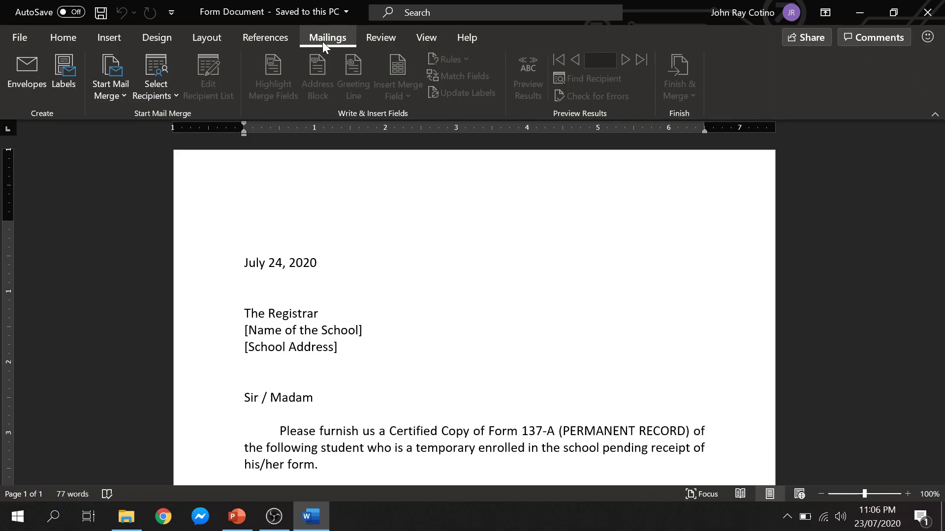
pyautogui.click(117, 97)
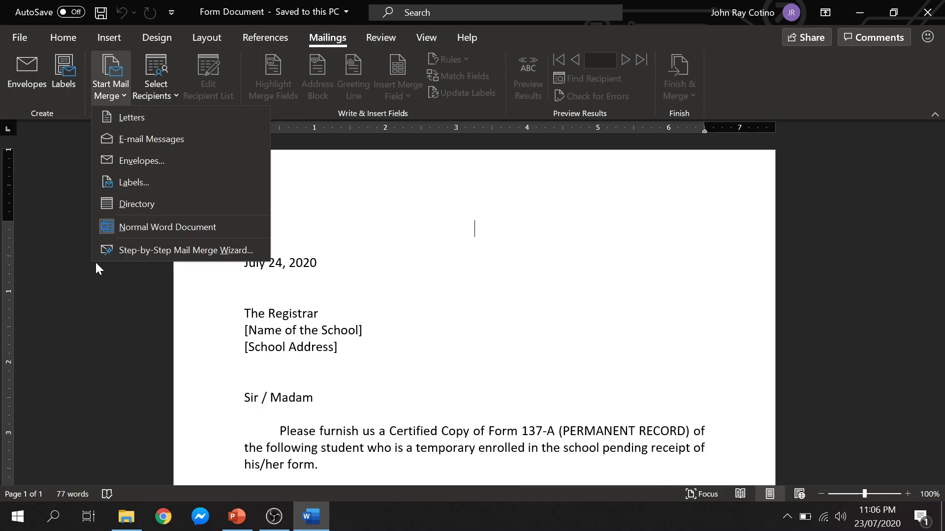
pyautogui.click(176, 118)
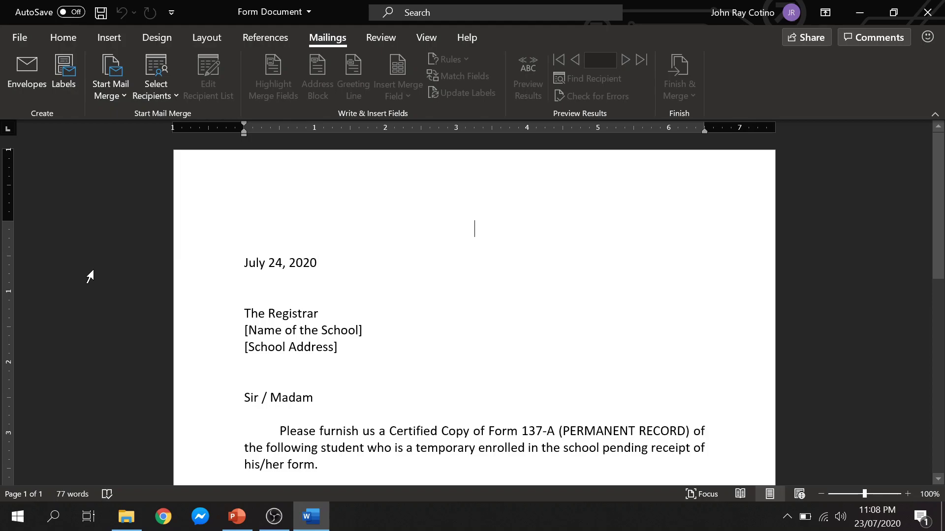
pyautogui.click(140, 97)
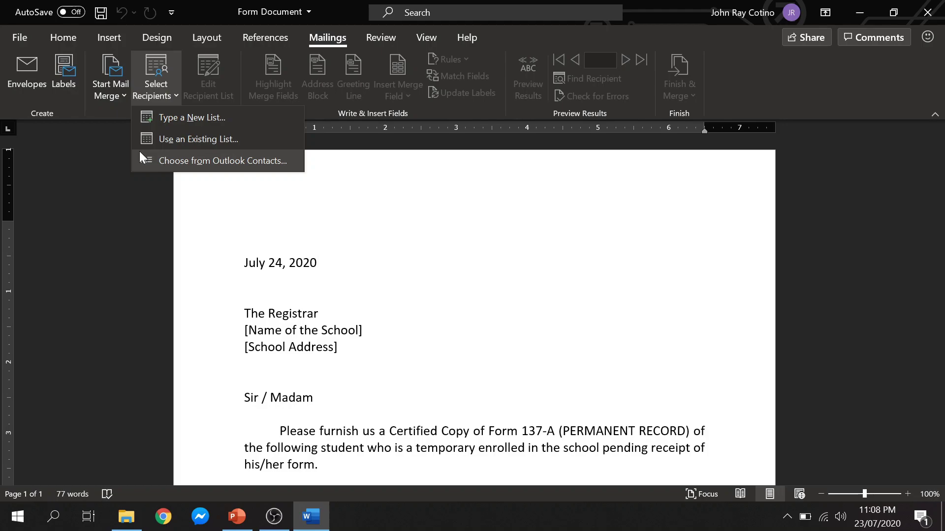
pyautogui.click(176, 139)
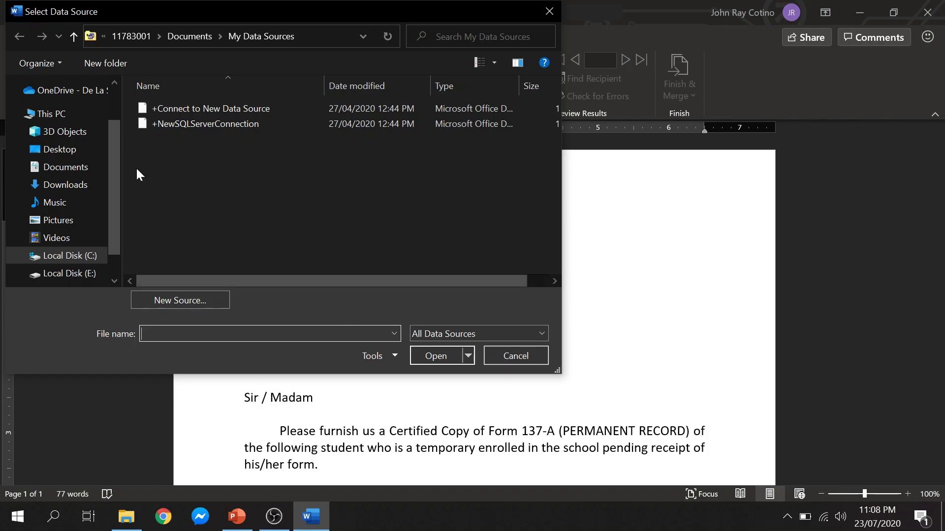
# Step: Attach Sheet1$ of the Desktop's Data File workbook as the recipient list
pyautogui.click(54, 150)
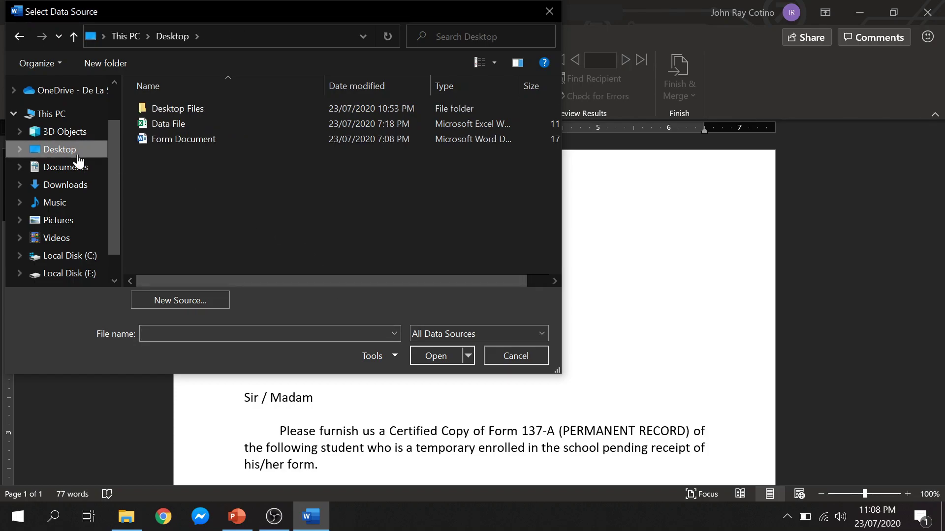
pyautogui.click(181, 125)
pyautogui.click(438, 357)
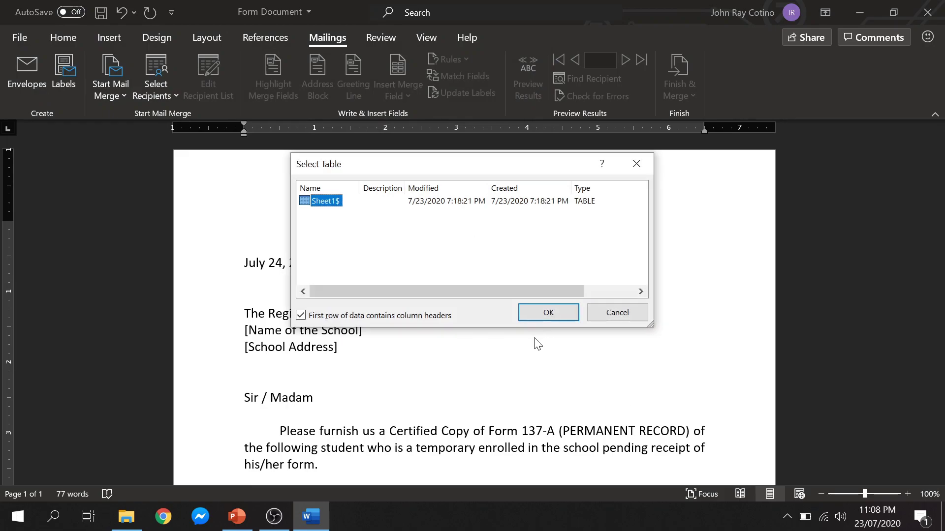
pyautogui.click(543, 316)
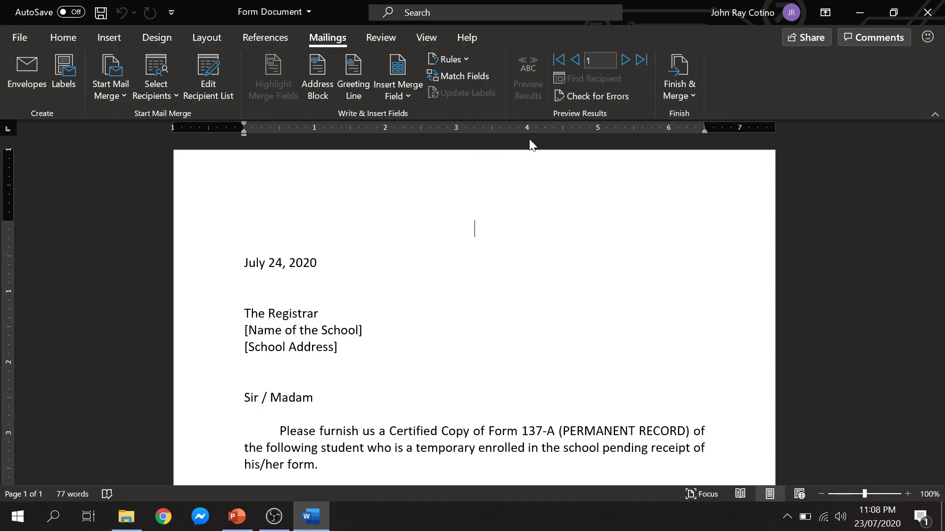
# Step: Replace [Name of the School] with the «Name_of_School» field, keeping [School Address] on its own line
pyautogui.click(416, 99)
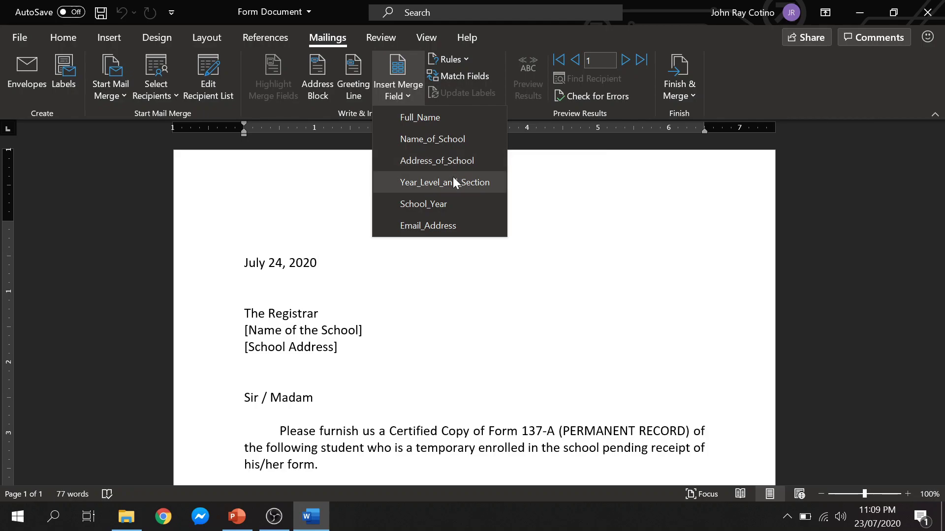
pyautogui.click(524, 231)
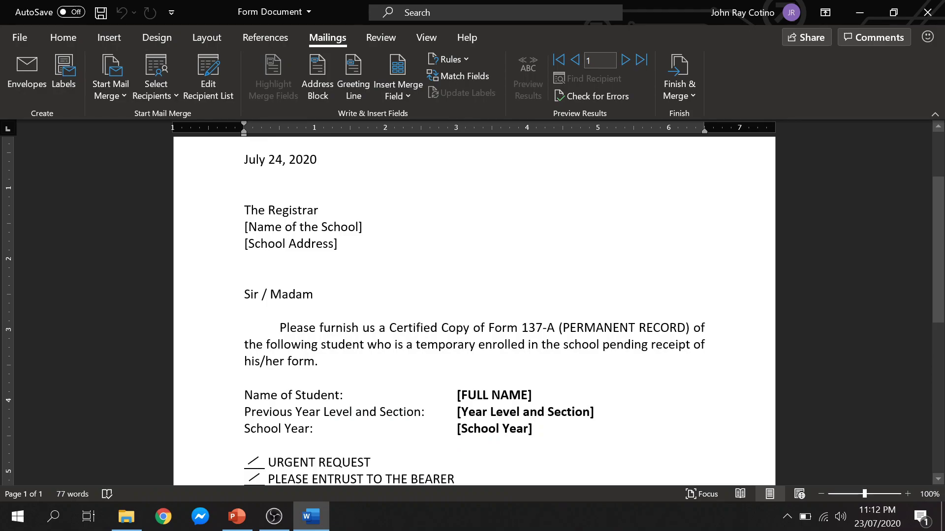
pyautogui.moveTo(366, 227); pyautogui.dragTo(244, 227)
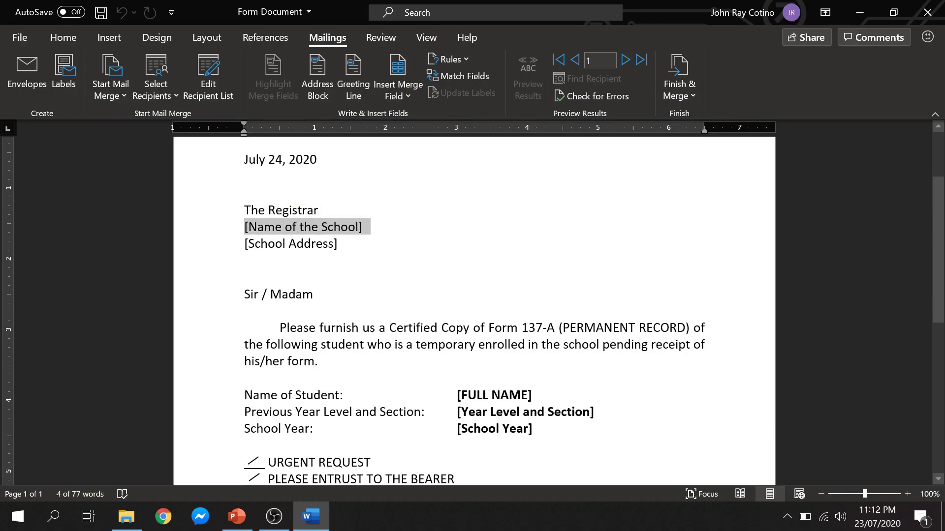
pyautogui.click(415, 102)
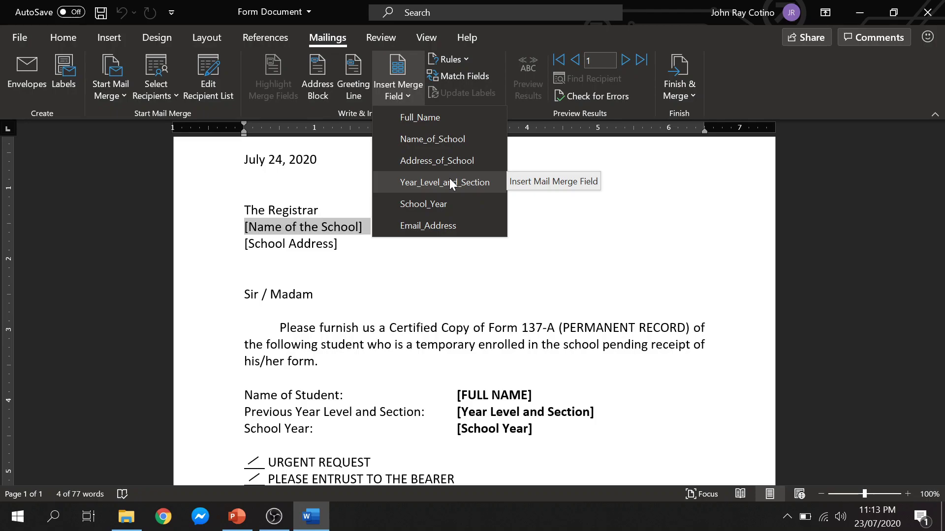
pyautogui.click(448, 143)
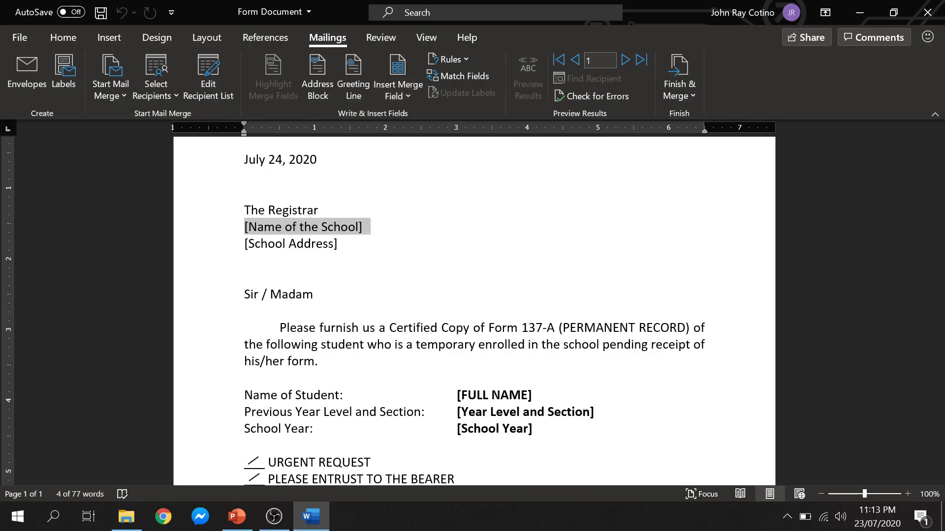
pyautogui.press('Return')
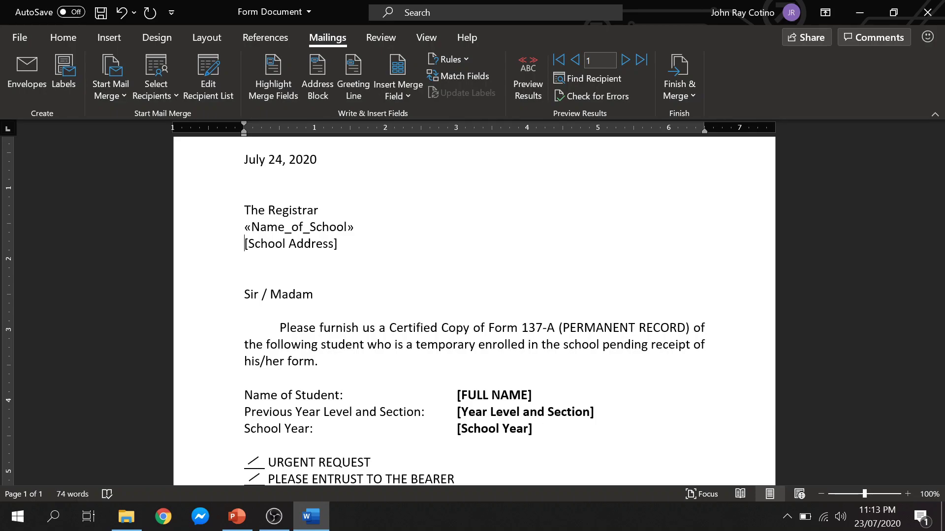
# Step: Replace [School Address] and [FULL NAME] with the «Address_of_School» and «Full_Name» fields
pyautogui.moveTo(244, 244); pyautogui.dragTo(346, 244)
pyautogui.click(419, 95)
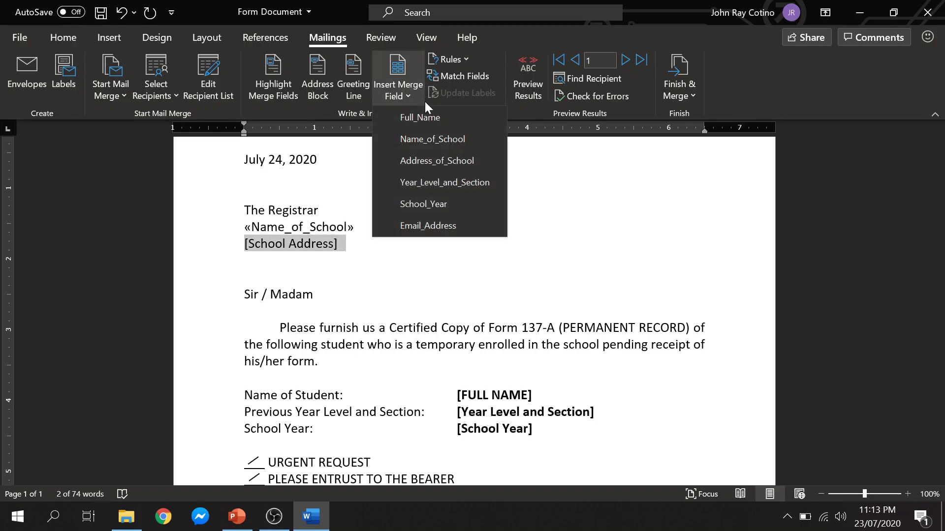
pyautogui.click(427, 158)
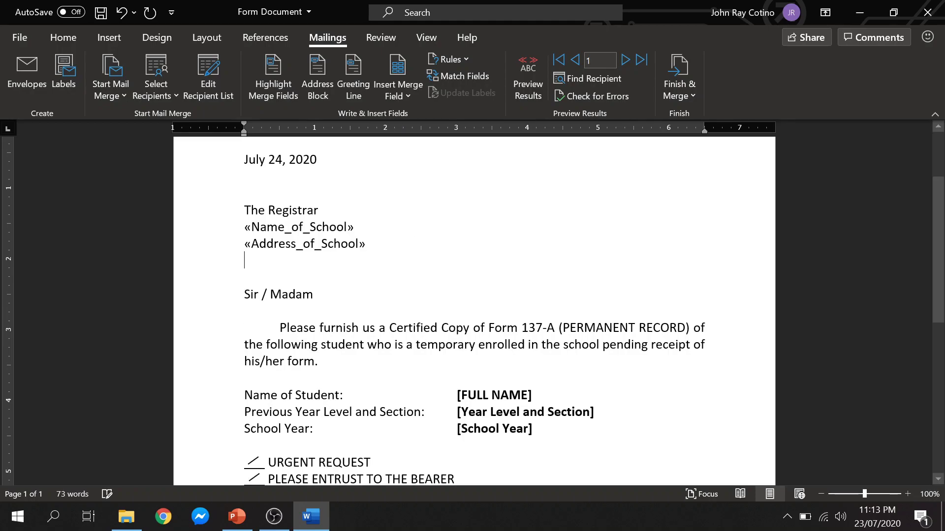
pyautogui.scroll(-2, 473, 295)
pyautogui.moveTo(457, 324); pyautogui.dragTo(532, 325)
pyautogui.click(390, 101)
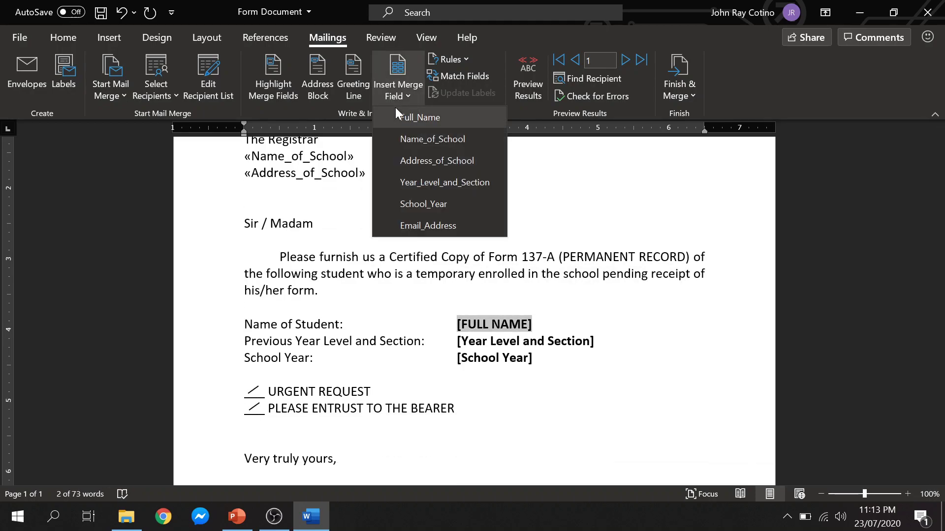
pyautogui.click(400, 117)
# Step: Replace [Year Level and Section] and [School Year] with «Year_Level_and_Section» and «School_Year»
pyautogui.moveTo(594, 341); pyautogui.dragTo(458, 341)
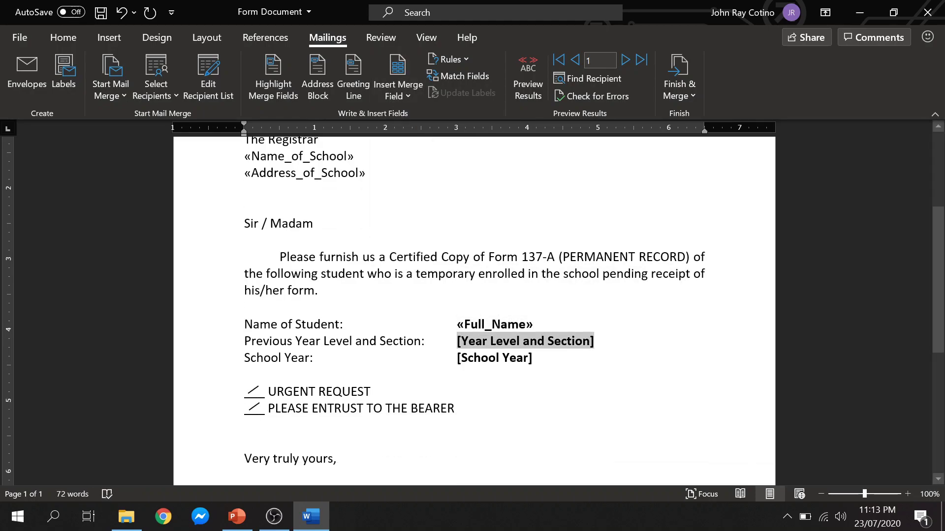
pyautogui.click(406, 100)
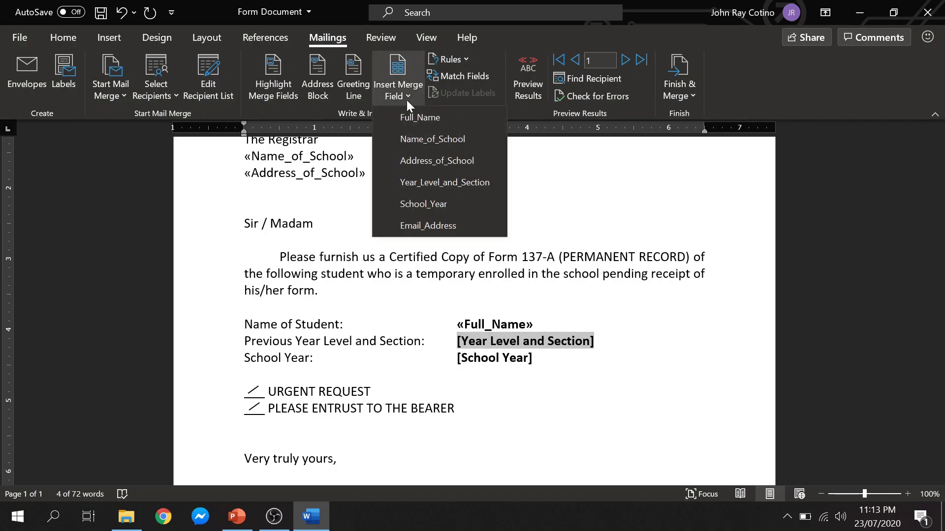
pyautogui.click(432, 182)
pyautogui.moveTo(534, 358); pyautogui.dragTo(457, 358)
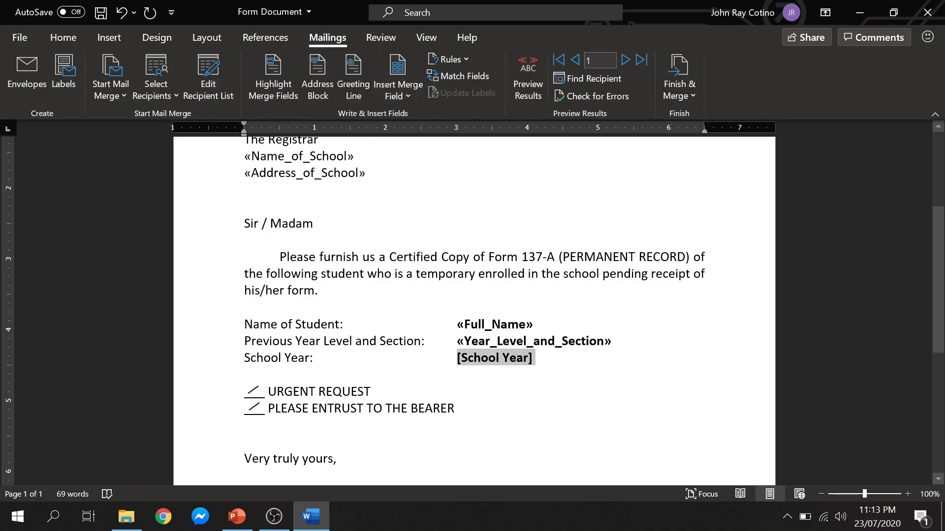
pyautogui.click(405, 100)
pyautogui.click(430, 198)
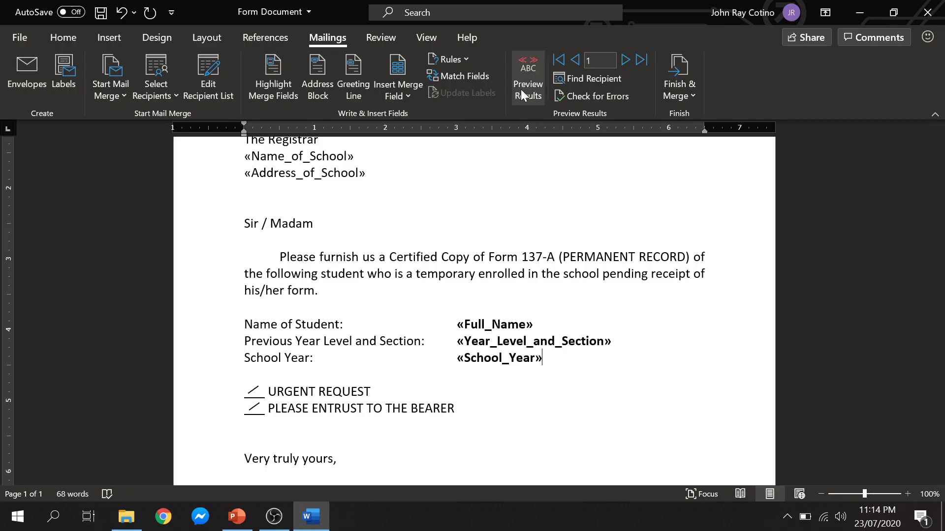
# Step: Preview the merged letter with each student's data, records 1 through 5
pyautogui.click(527, 86)
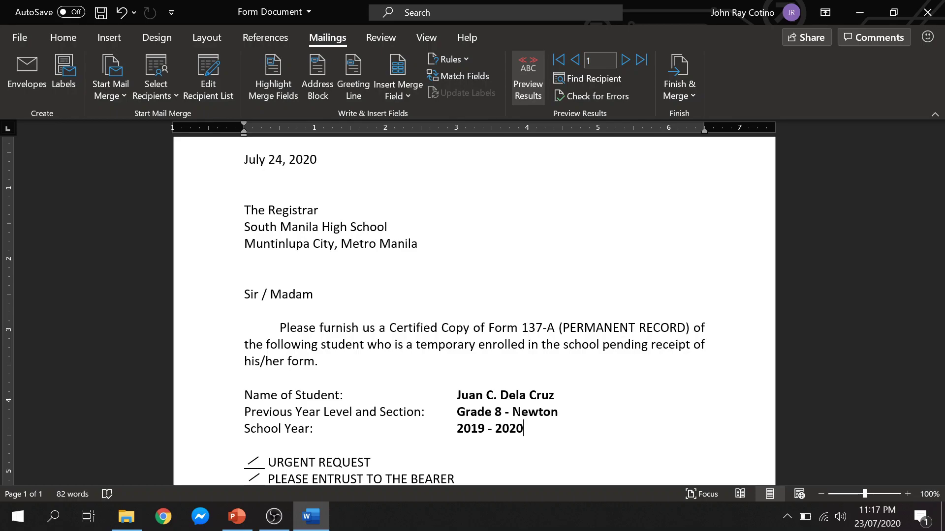
pyautogui.click(626, 60)
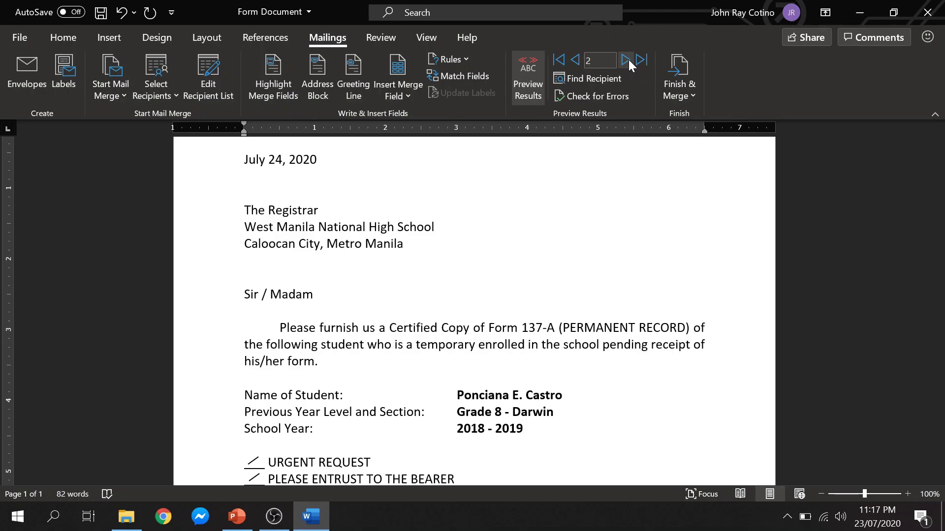
pyautogui.click(626, 60)
pyautogui.click(626, 60)
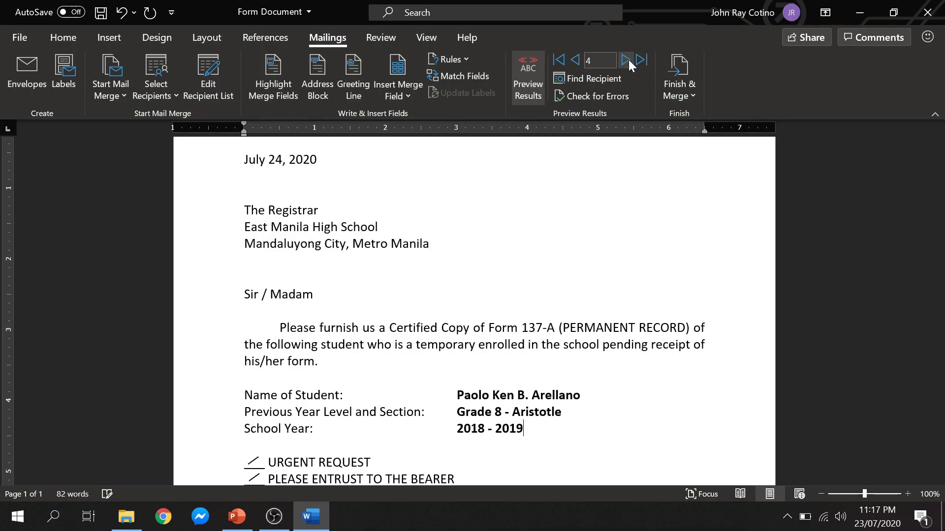
pyautogui.click(627, 60)
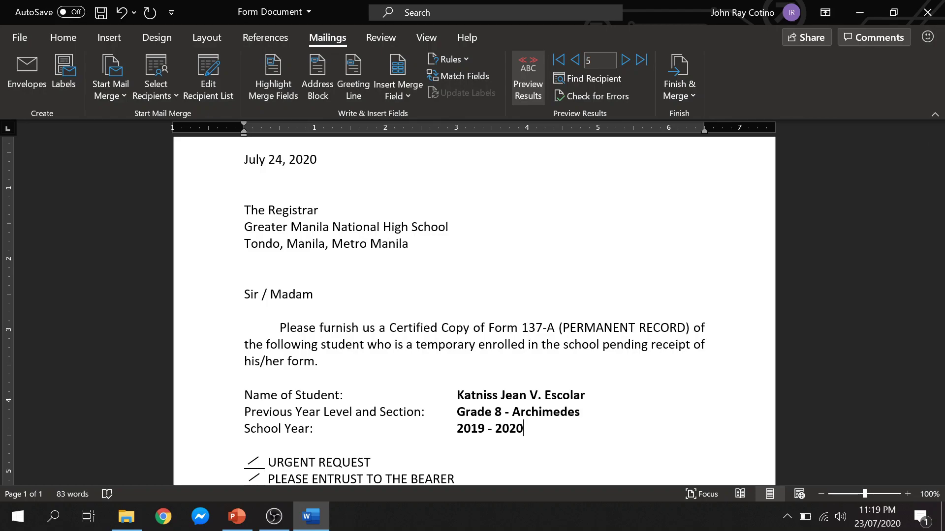
pyautogui.click(677, 96)
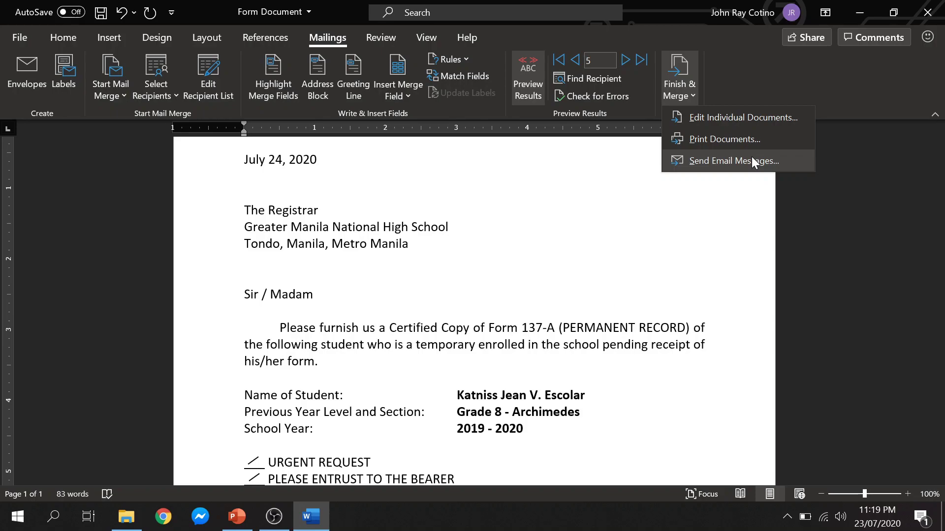
# Step: Merge all records into individual editable letters in a new document, Letters1
pyautogui.click(752, 120)
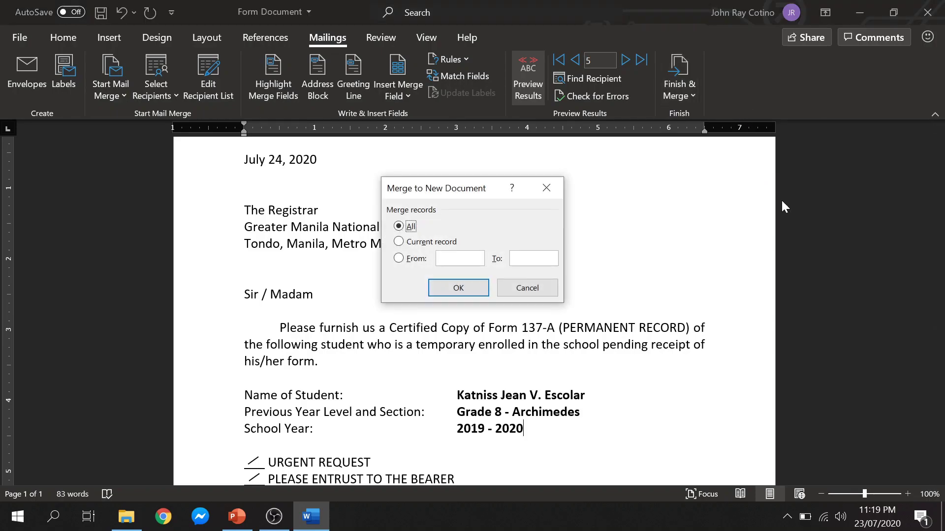
pyautogui.click(459, 288)
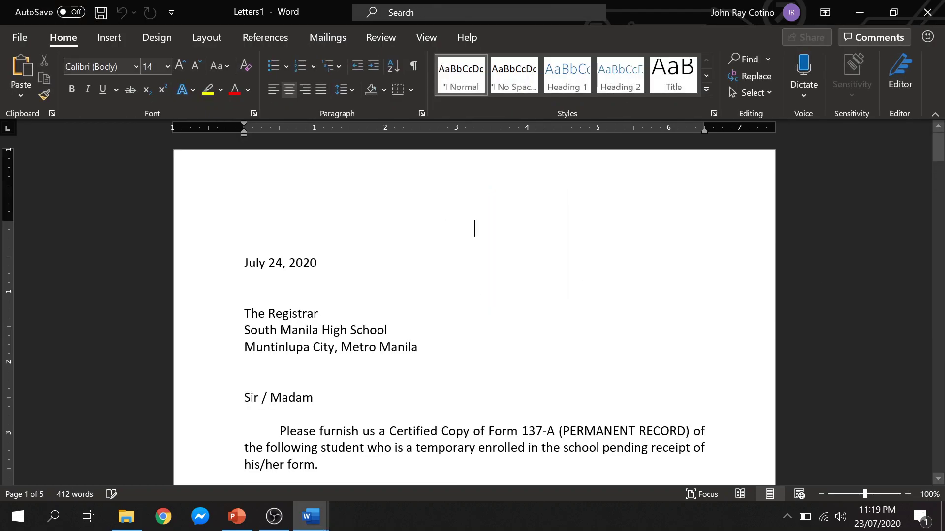
# Step: Scroll through all five pages of the Letters1 merged letters
pyautogui.scroll(-1, 474, 315)
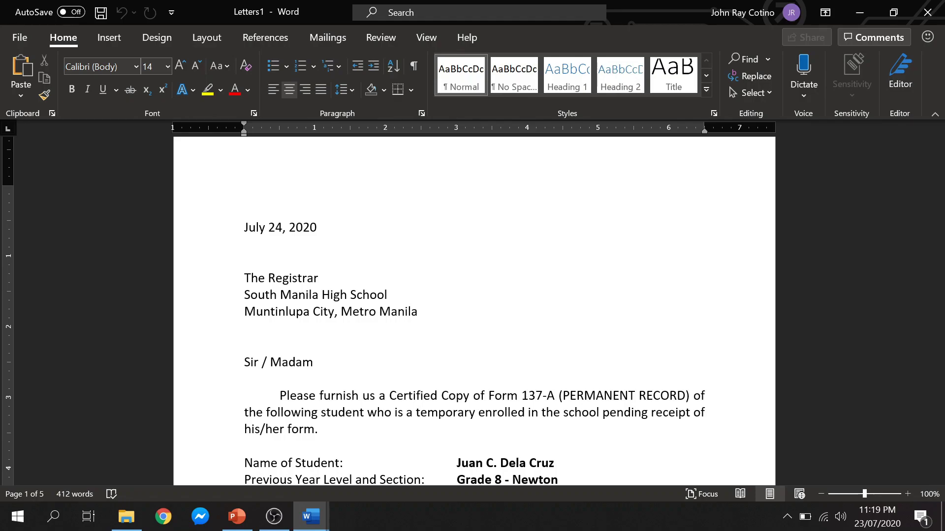
pyautogui.scroll(-10, 474, 310)
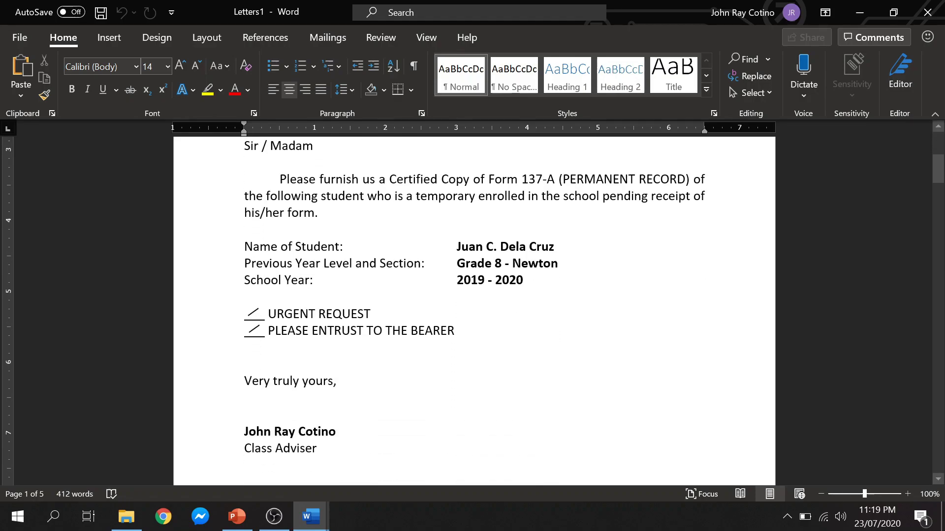
pyautogui.scroll(-9, 474, 310)
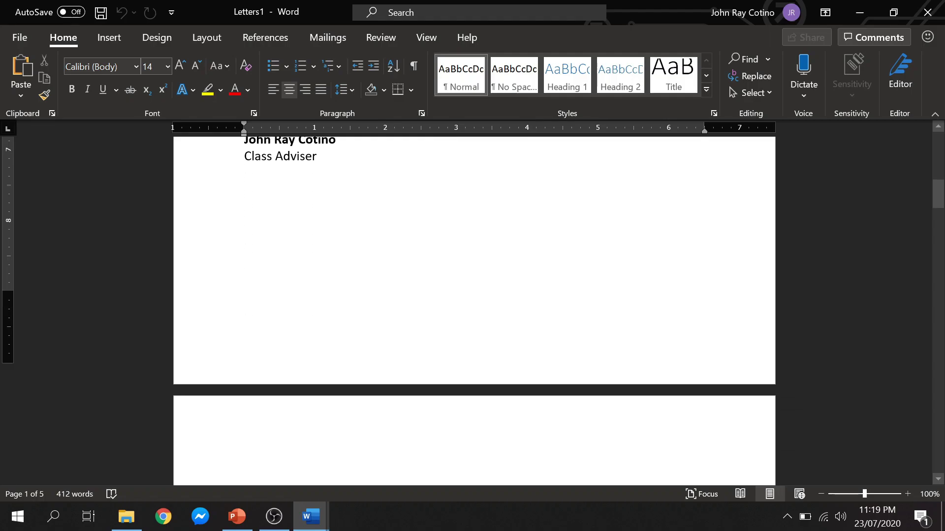
pyautogui.scroll(-15, 474, 310)
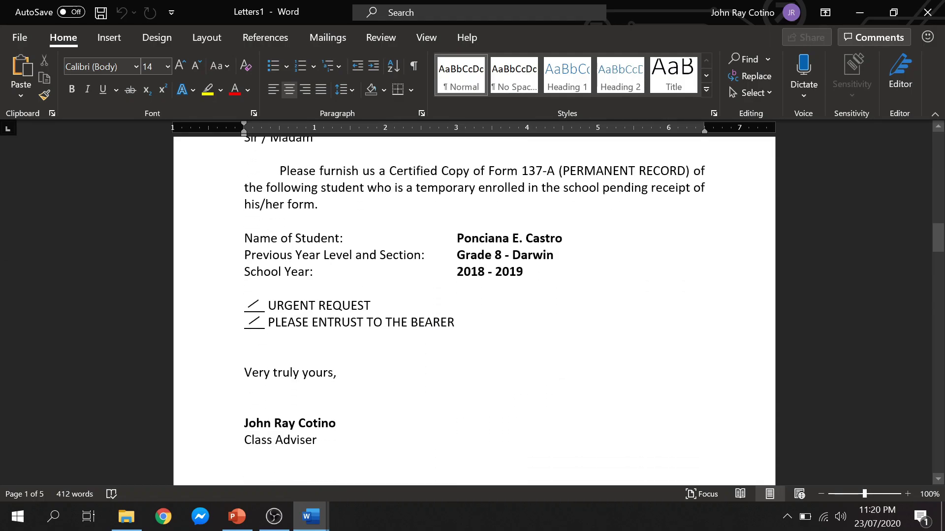
pyautogui.scroll(-14, 474, 310)
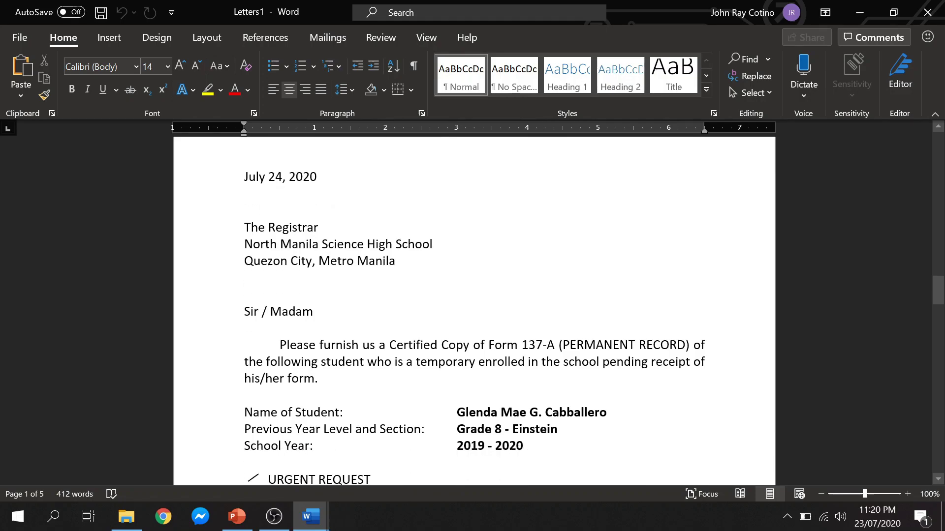
pyautogui.scroll(-15, 474, 310)
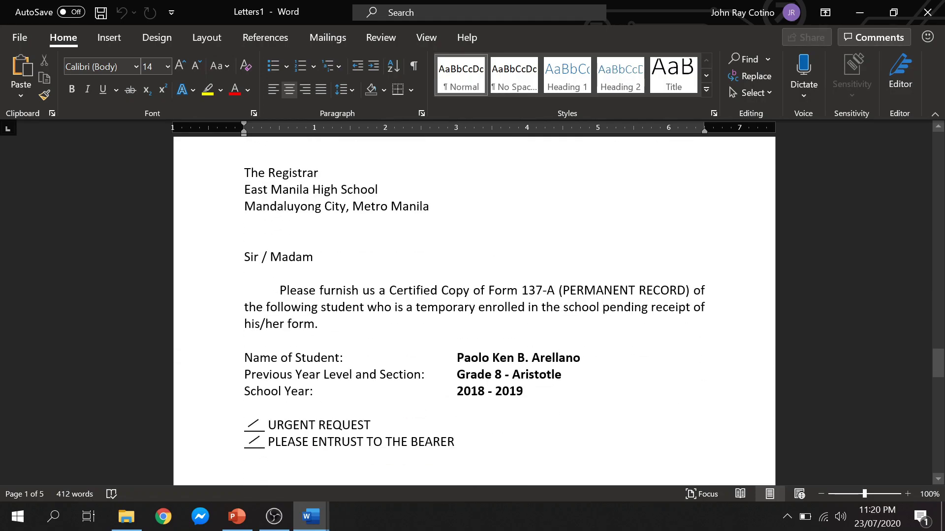
pyautogui.scroll(-10, 474, 309)
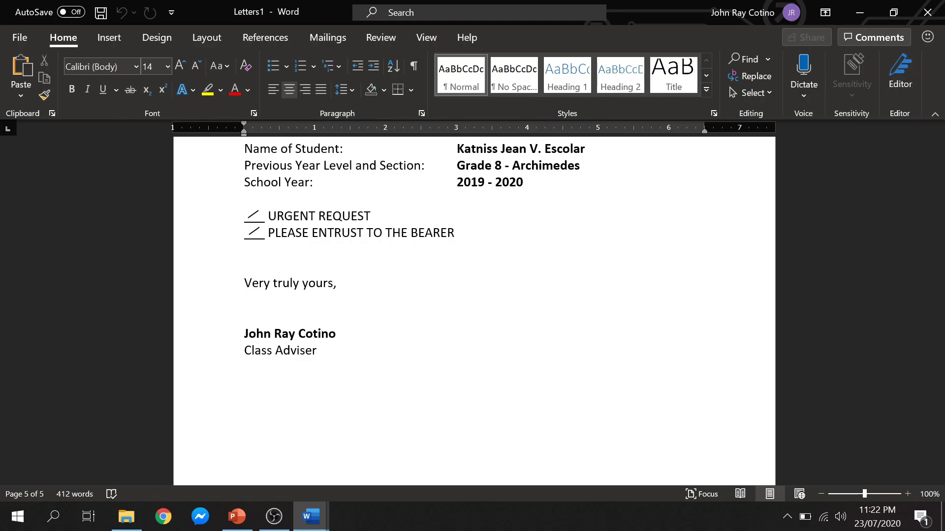
pyautogui.click(16, 43)
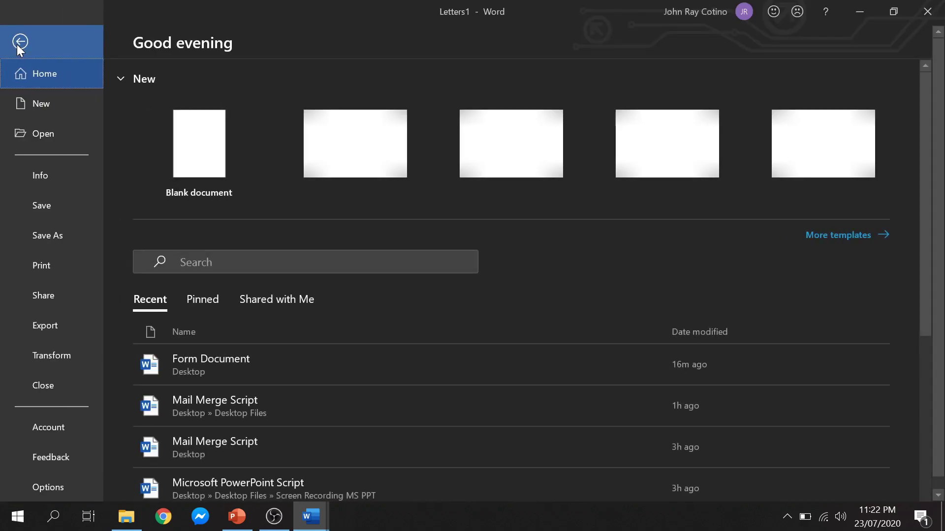
# Step: Save Letters1 to the Desktop as a PDF (*.pdf) named 'Mail Merge Sample'
pyautogui.click(83, 241)
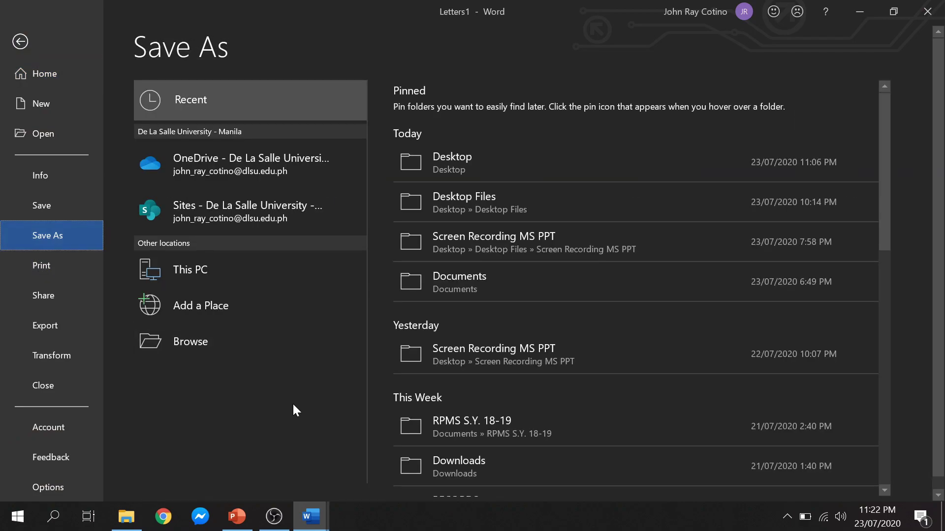
pyautogui.click(487, 157)
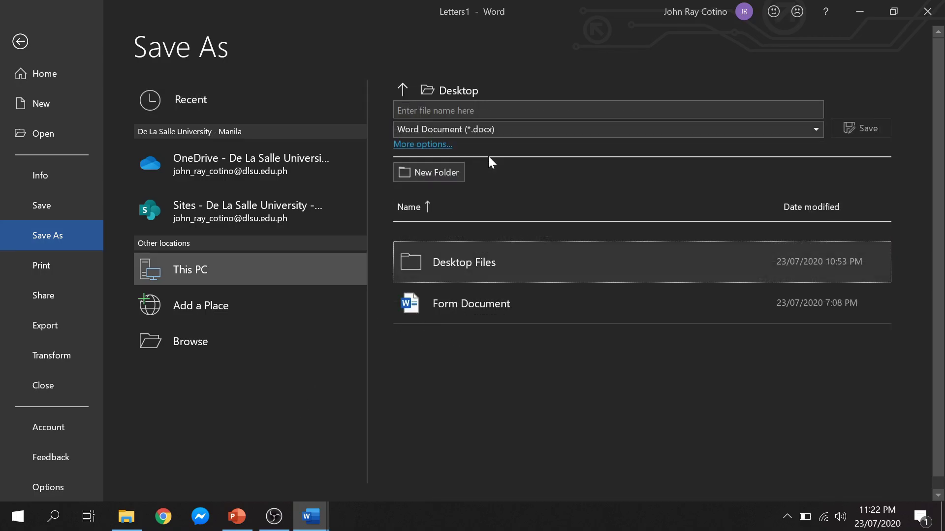
pyautogui.click(608, 110)
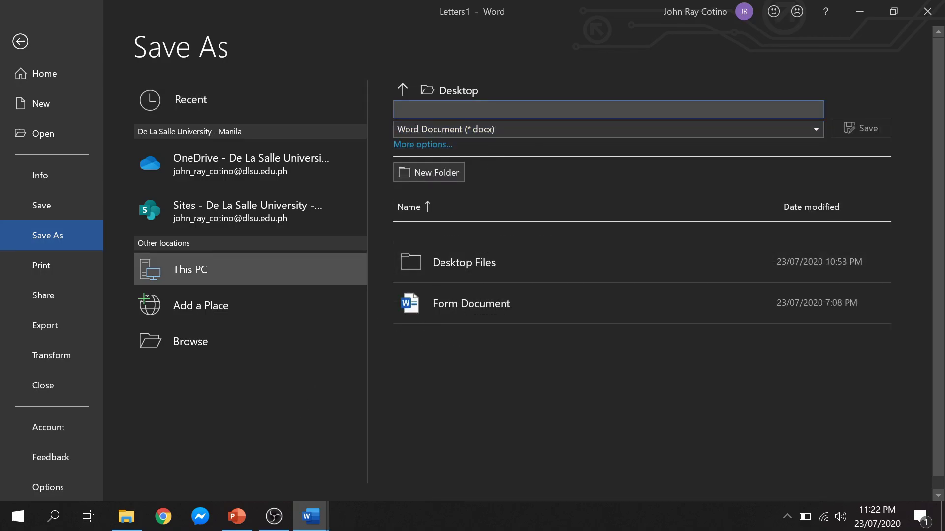
pyautogui.write('Mail')
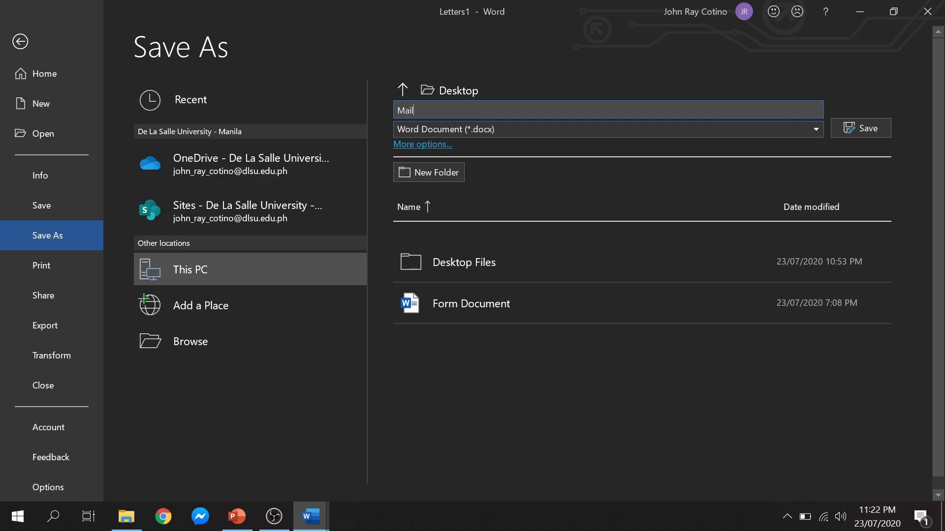
pyautogui.write(' Merge Sample')
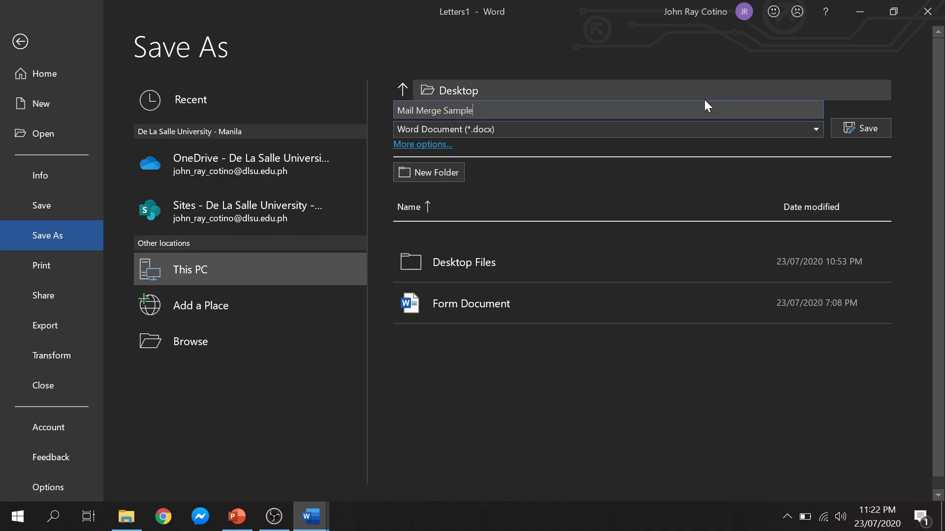
pyautogui.click(686, 132)
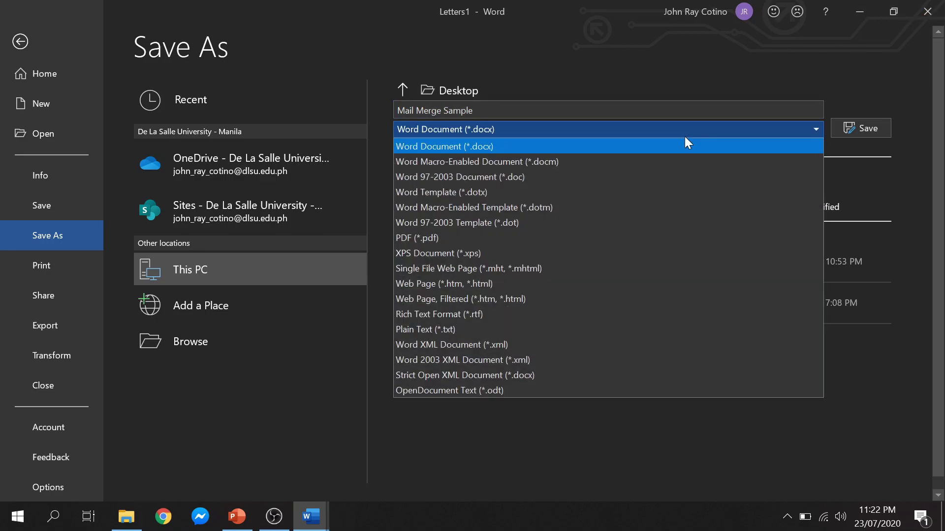
pyautogui.click(621, 237)
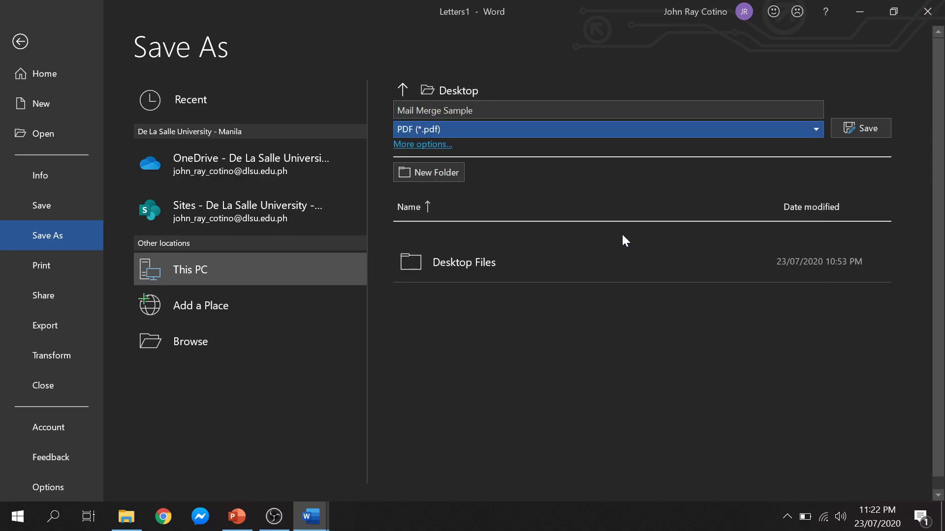
pyautogui.click(877, 132)
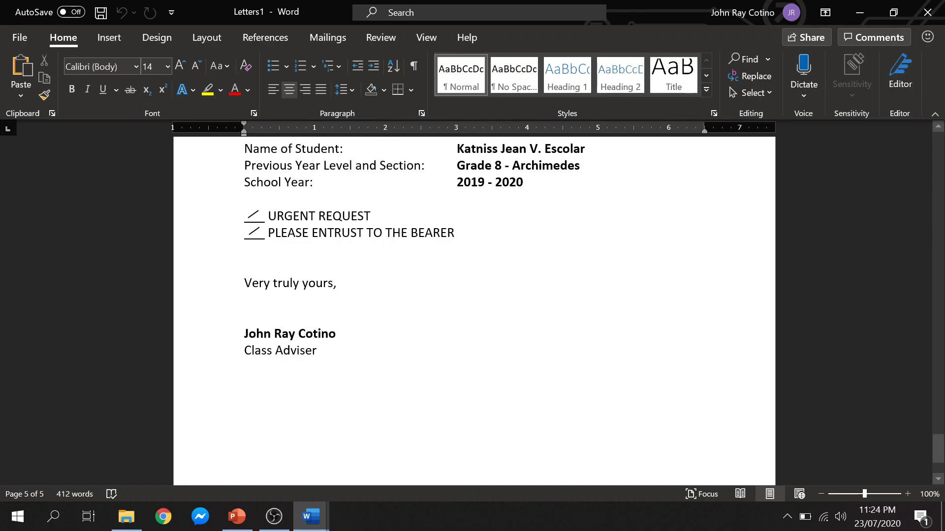
# Step: Open Mail Merge Sample.pdf from the desktop in Acrobat Reader and scroll through its five pages
pyautogui.click(859, 12)
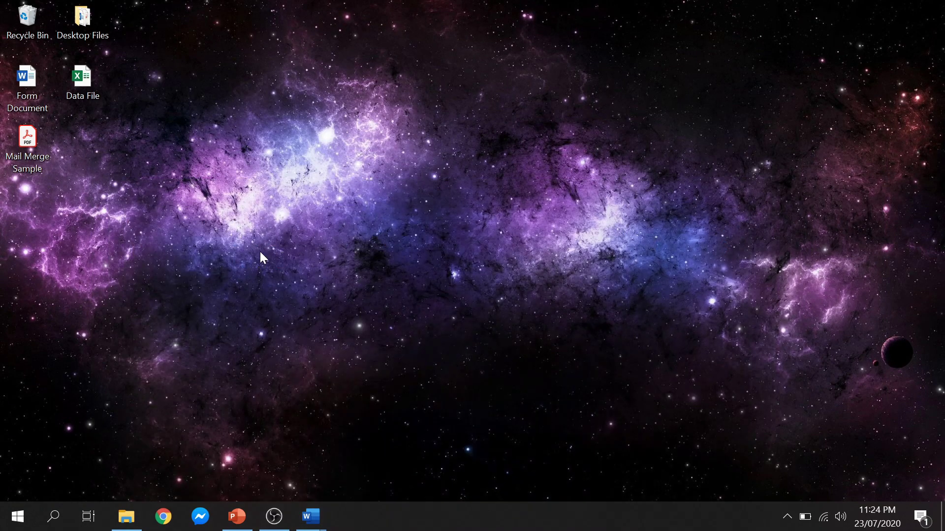
pyautogui.doubleClick(38, 155)
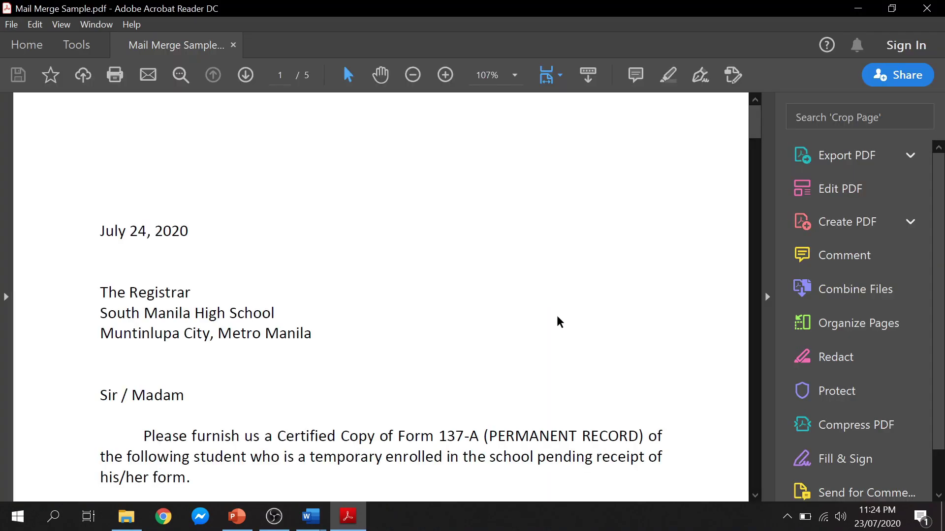
pyautogui.scroll(-10, 557, 319)
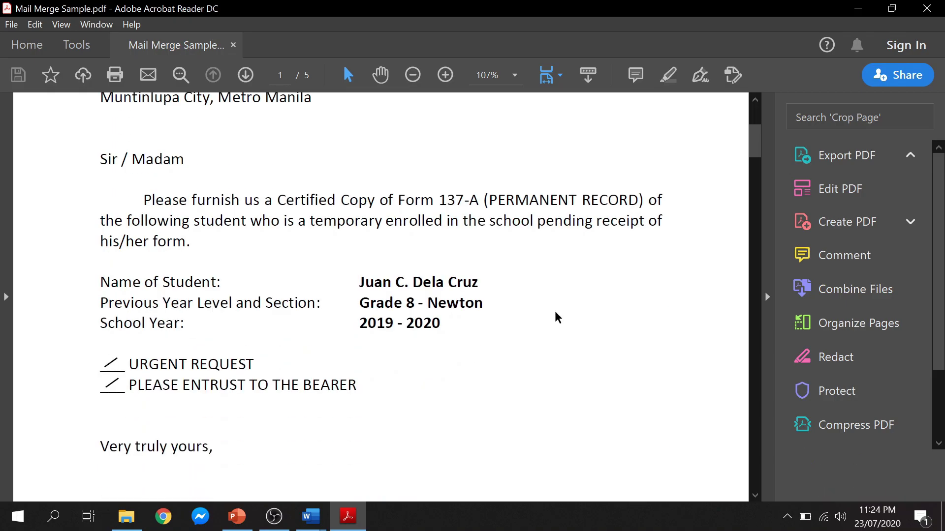
pyautogui.scroll(-10, 557, 313)
pyautogui.scroll(-12, 555, 311)
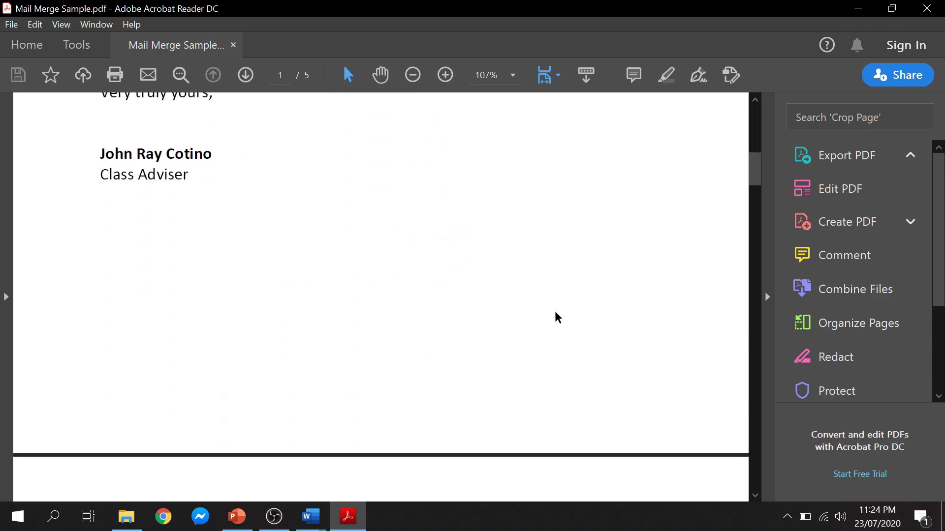
pyautogui.scroll(-12, 555, 312)
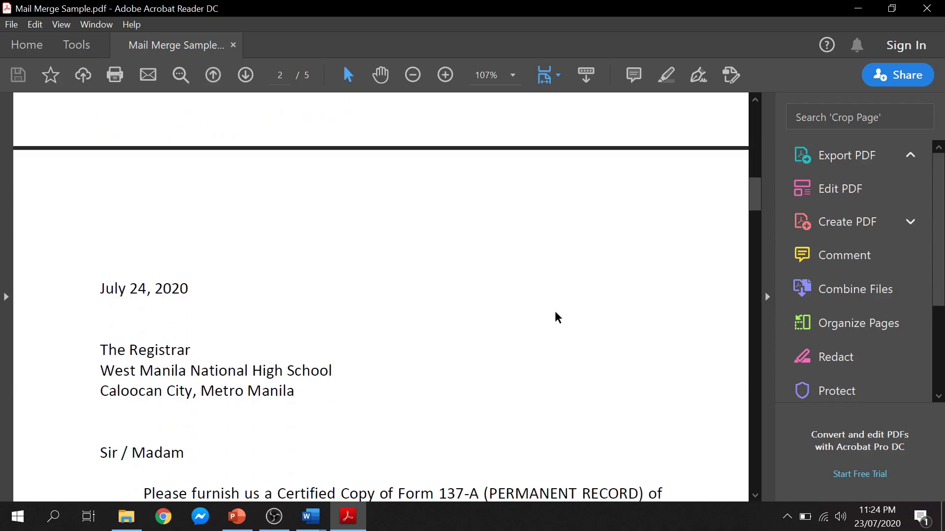
pyautogui.scroll(-6, 556, 313)
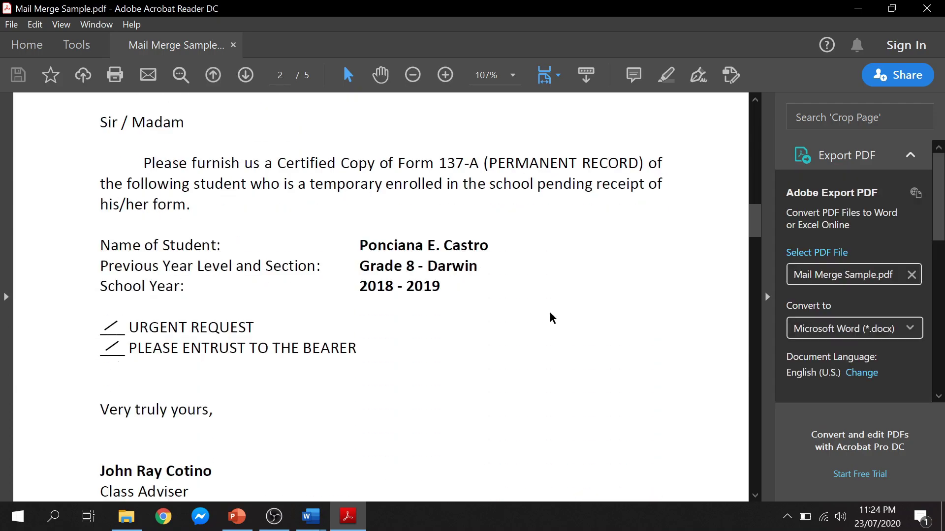